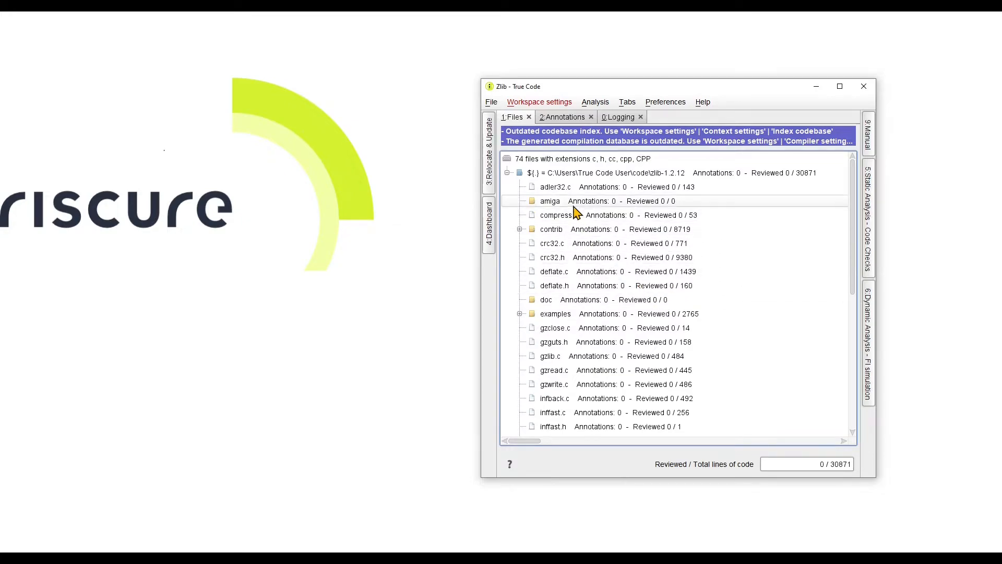
# Change the codebase parent folder in the file settings to code\zlib-windows, save, and read its file tree.
pyautogui.click(539, 103)
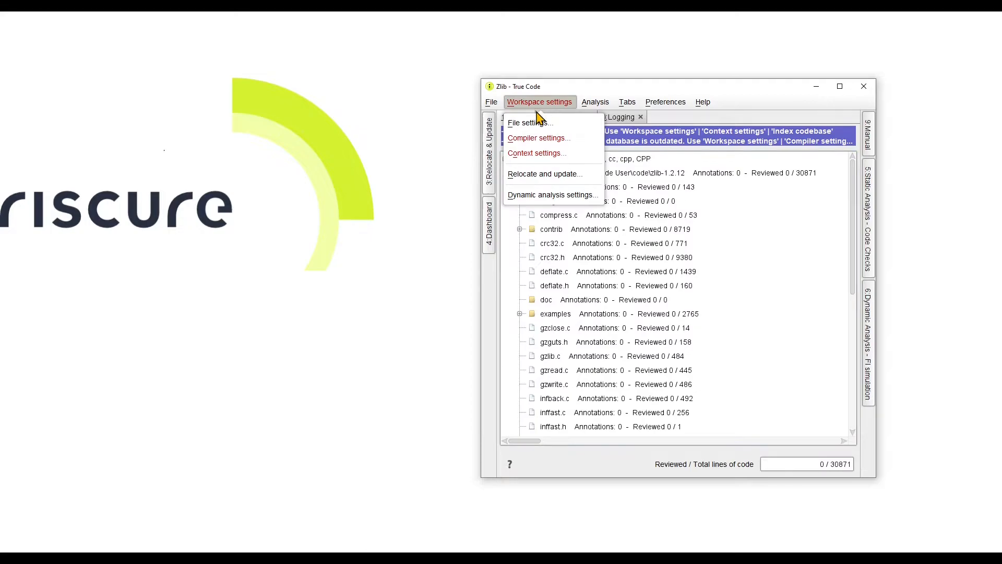
pyautogui.click(538, 125)
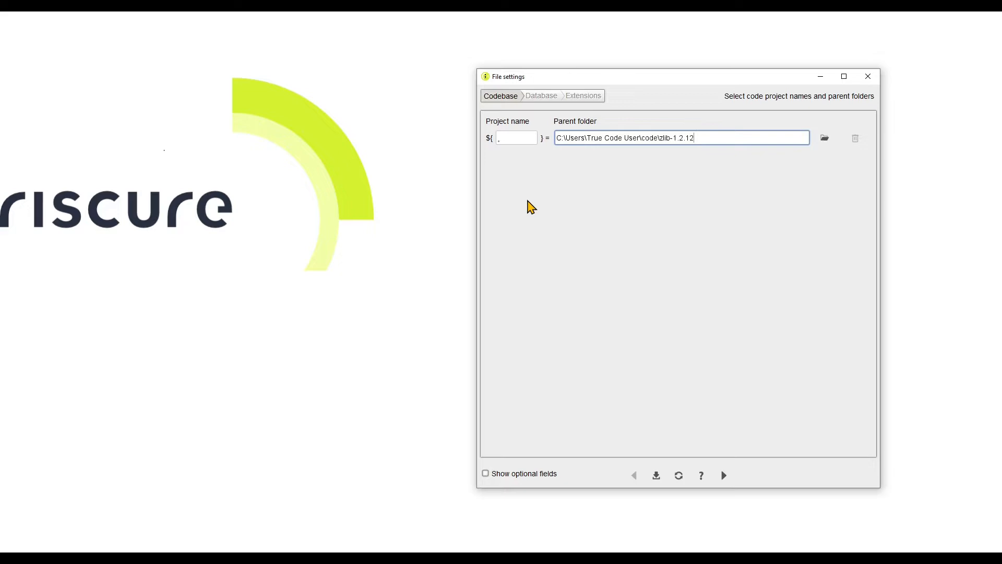
pyautogui.click(827, 138)
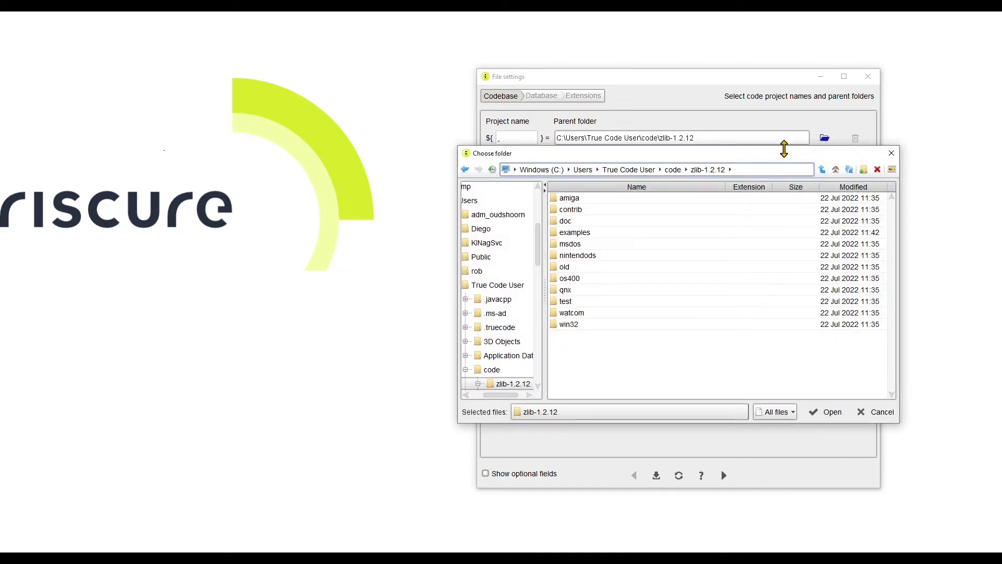
pyautogui.click(673, 169)
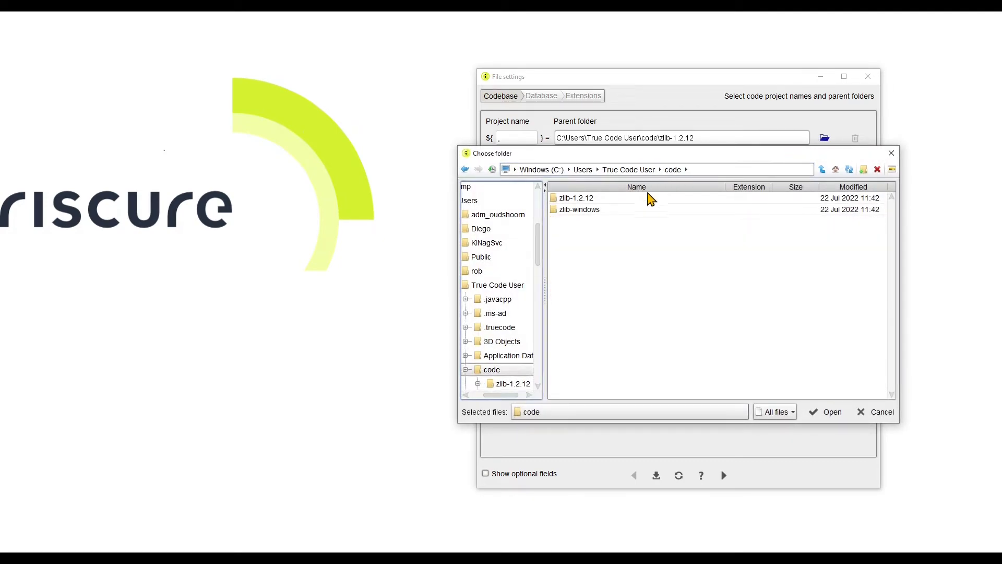
pyautogui.click(584, 211)
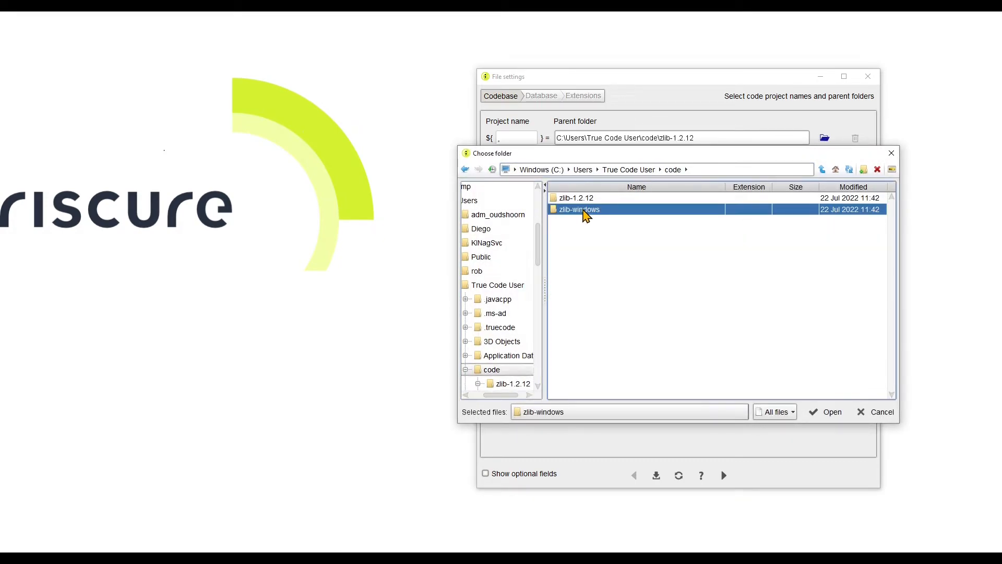
pyautogui.click(821, 415)
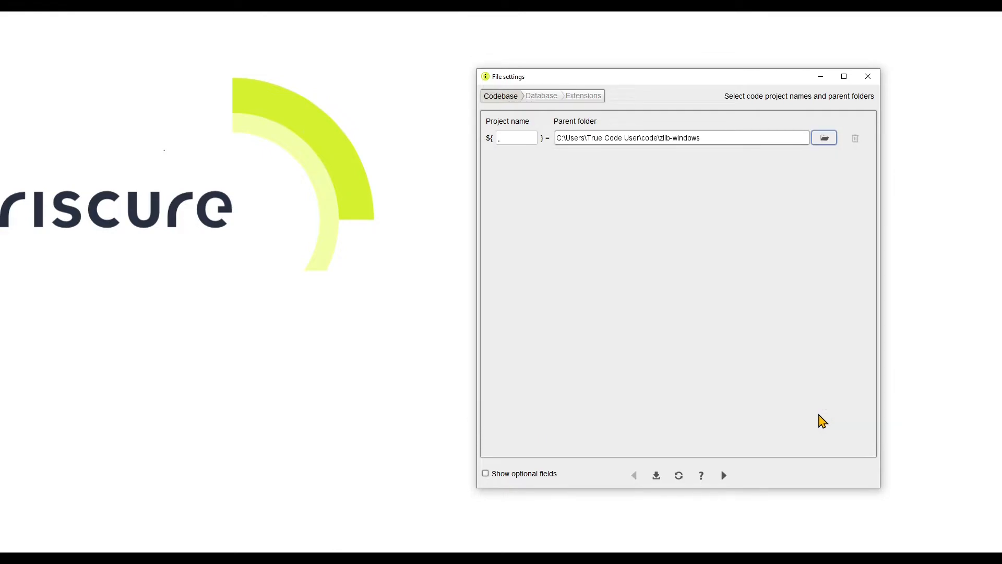
pyautogui.click(656, 475)
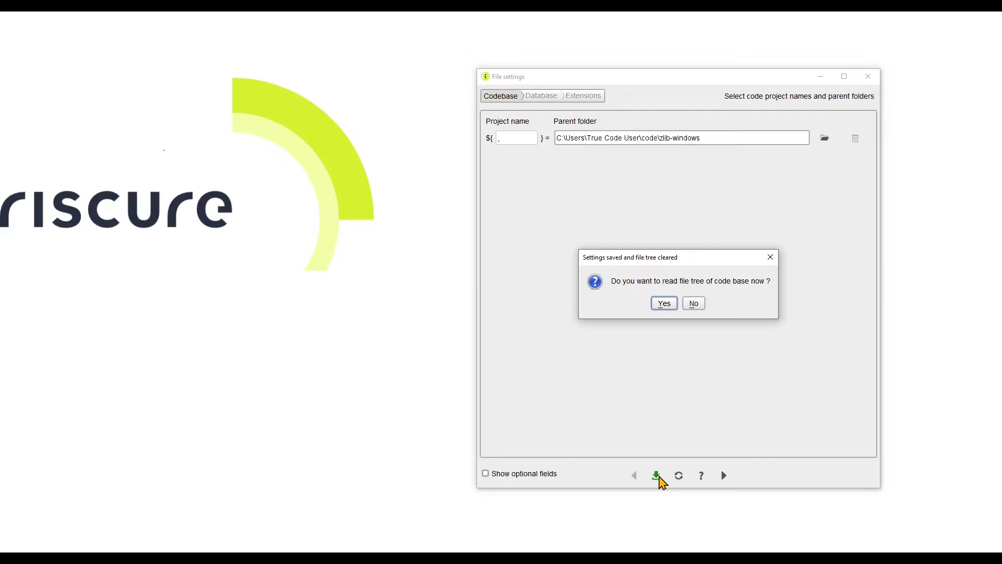
pyautogui.click(663, 303)
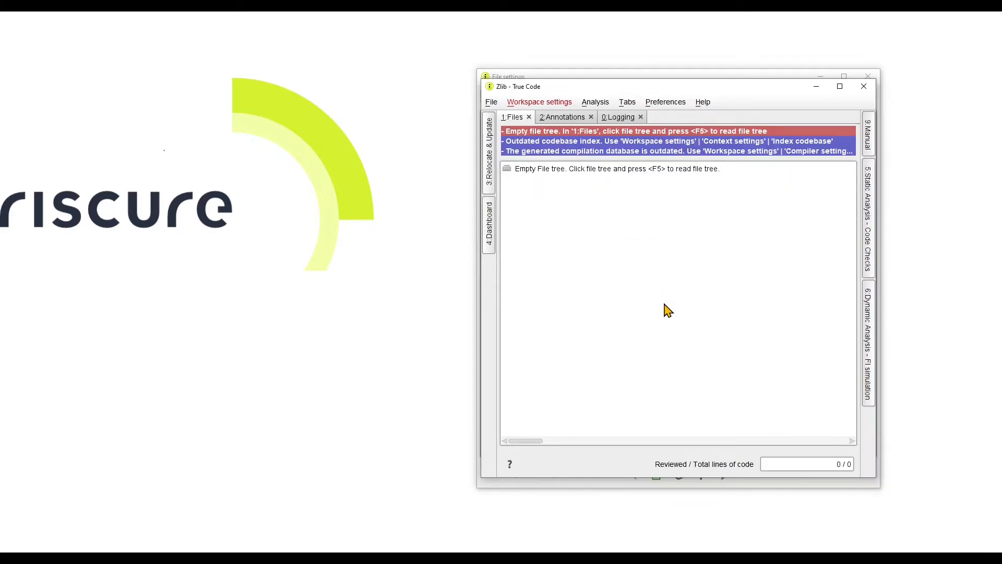
# Set the SQLite database for manual annotations to custom_manual_database.db in the true-code folder through the file settings.
pyautogui.click(678, 78)
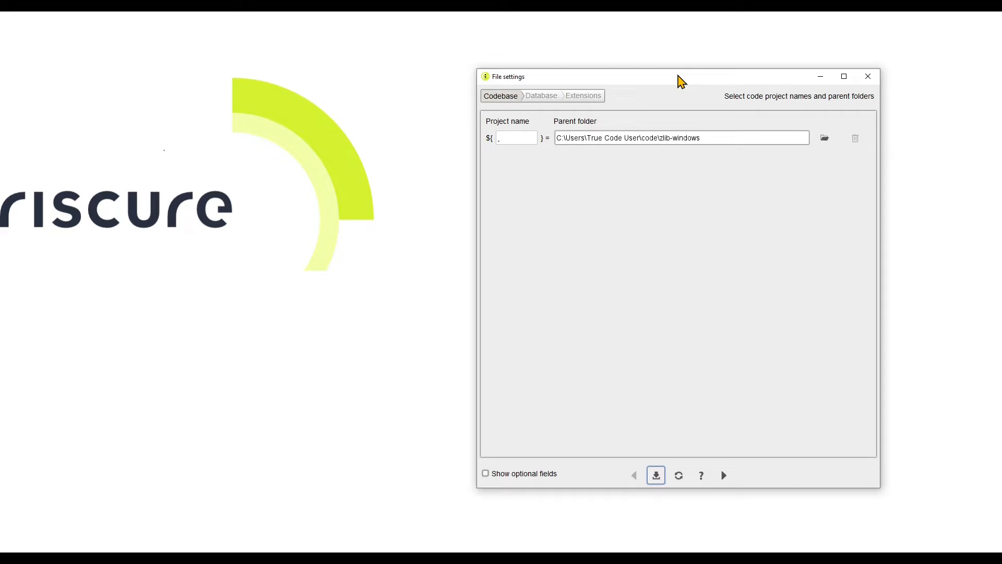
pyautogui.click(723, 479)
pyautogui.click(724, 476)
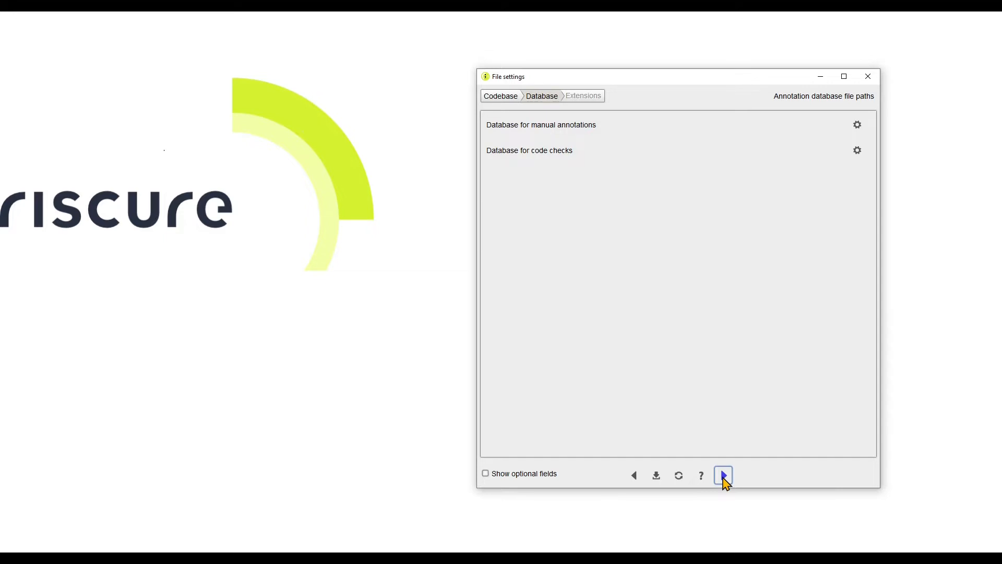
pyautogui.click(856, 125)
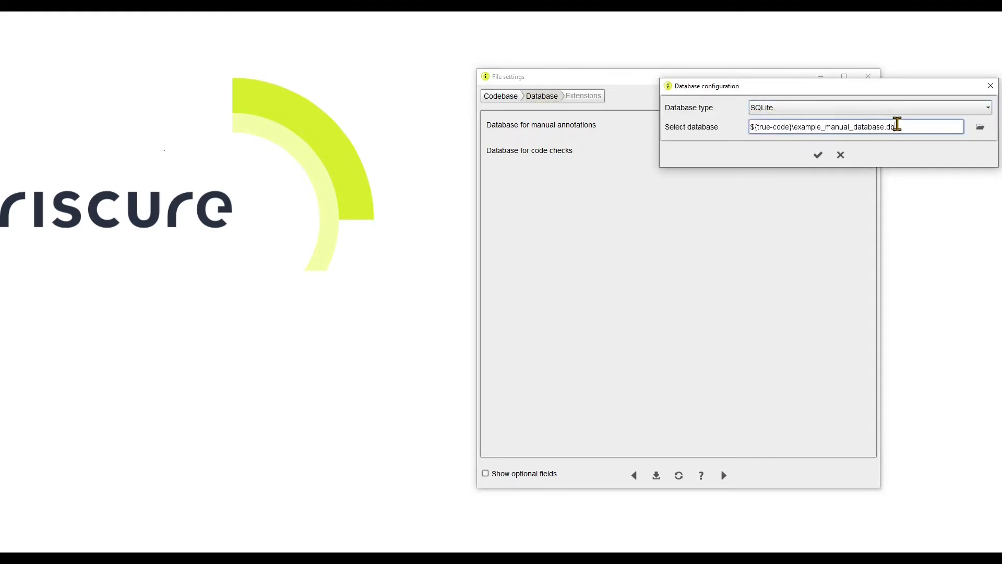
pyautogui.click(980, 127)
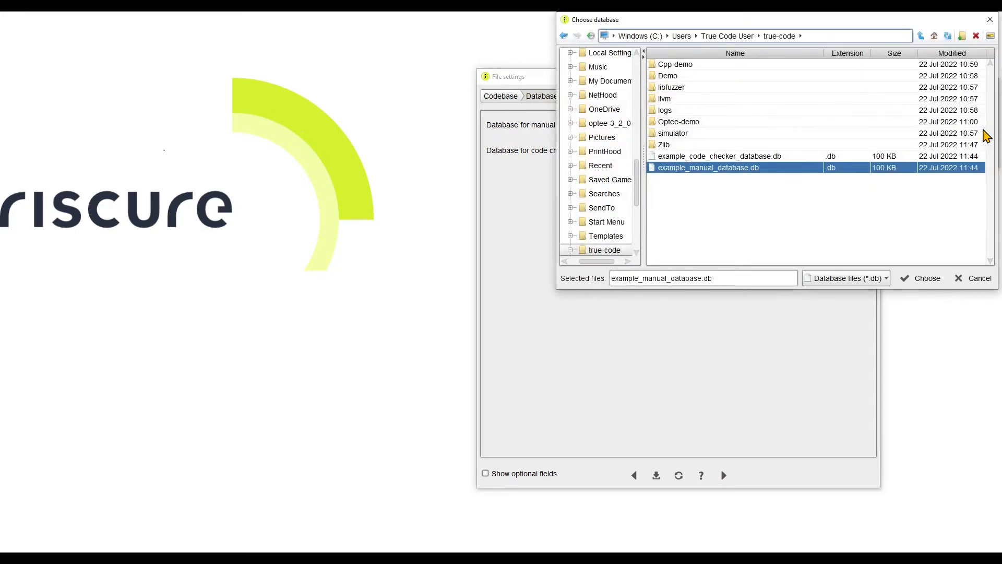
pyautogui.moveTo(639, 279); pyautogui.dragTo(599, 279)
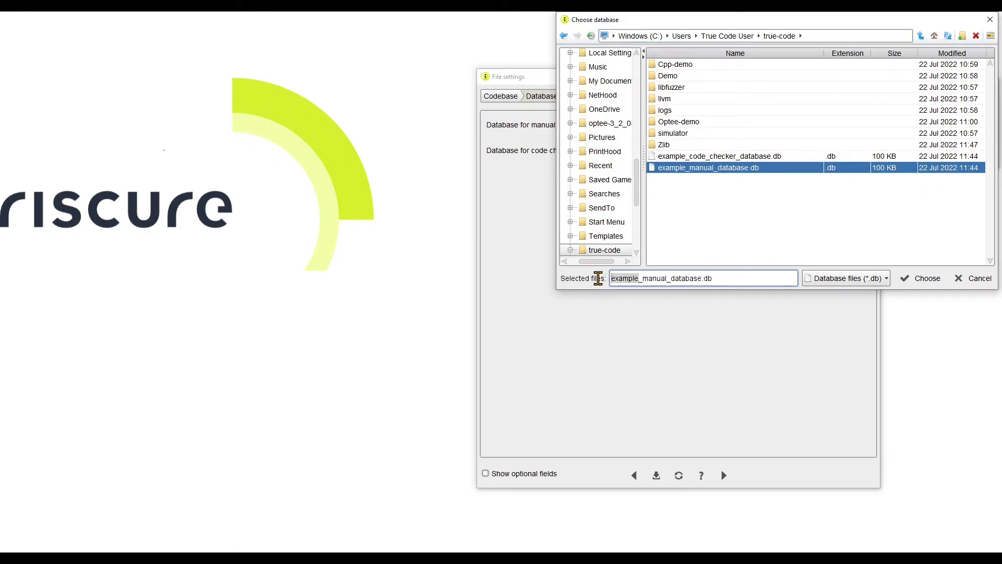
pyautogui.press('BackSpace')
pyautogui.write('custom')
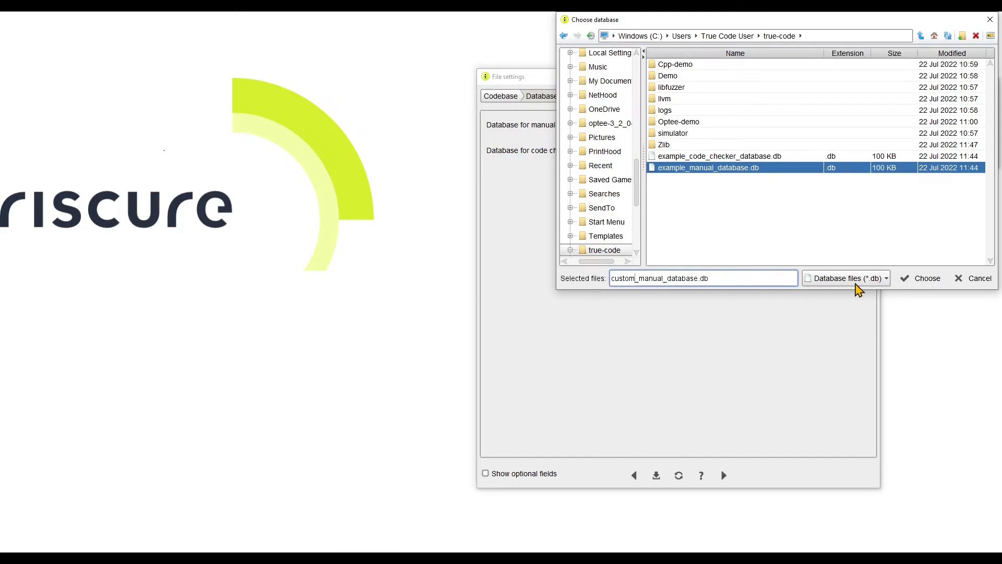
pyautogui.click(919, 283)
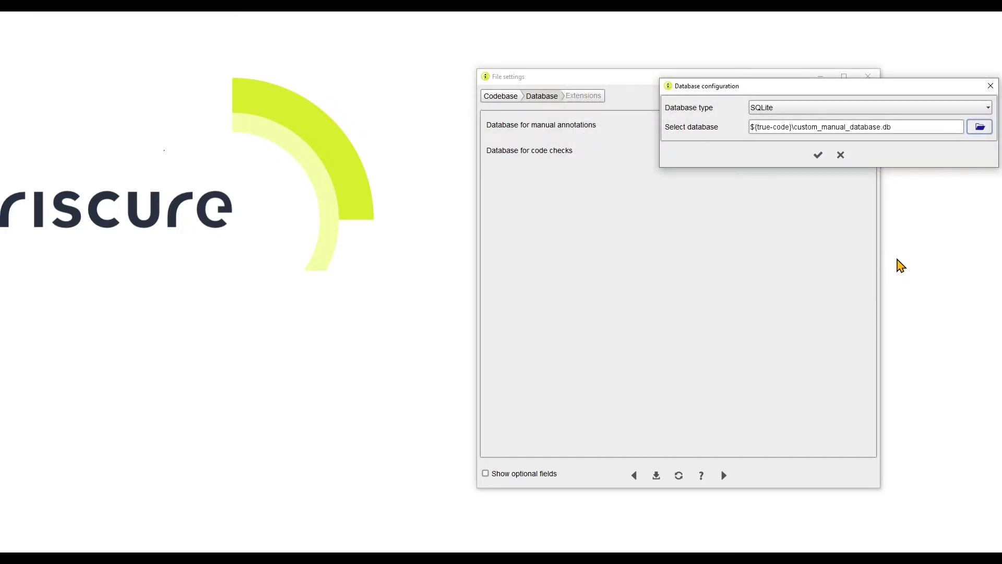
pyautogui.click(818, 156)
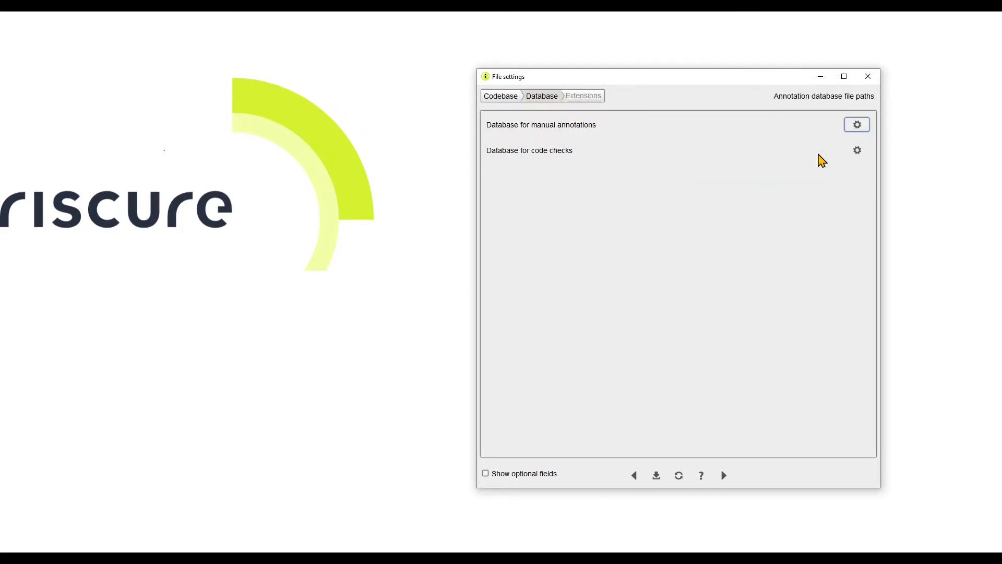
# Show the optional database fields and set the optional 'comment' database to database_comments.db in the true-code folder.
pyautogui.click(500, 476)
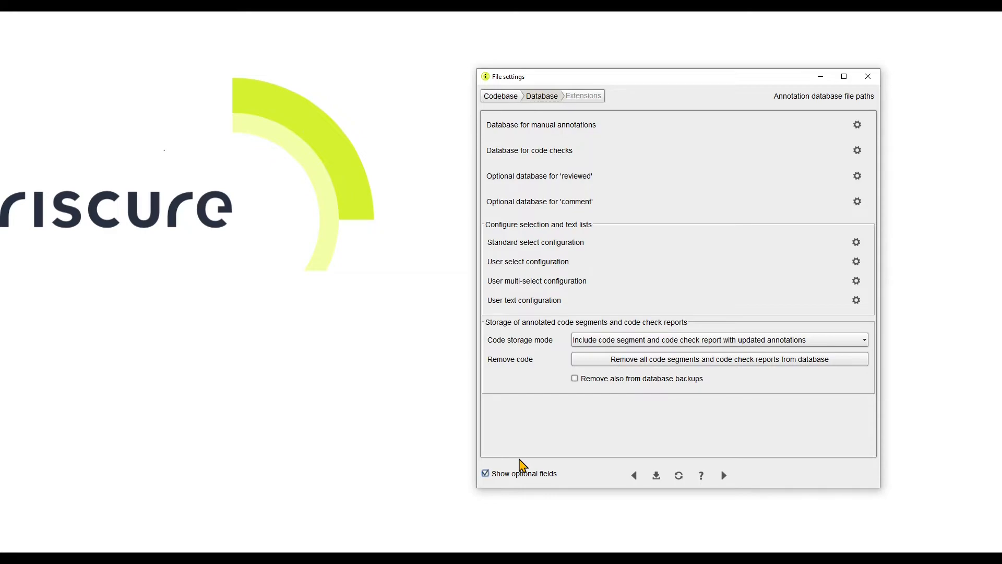
pyautogui.click(857, 201)
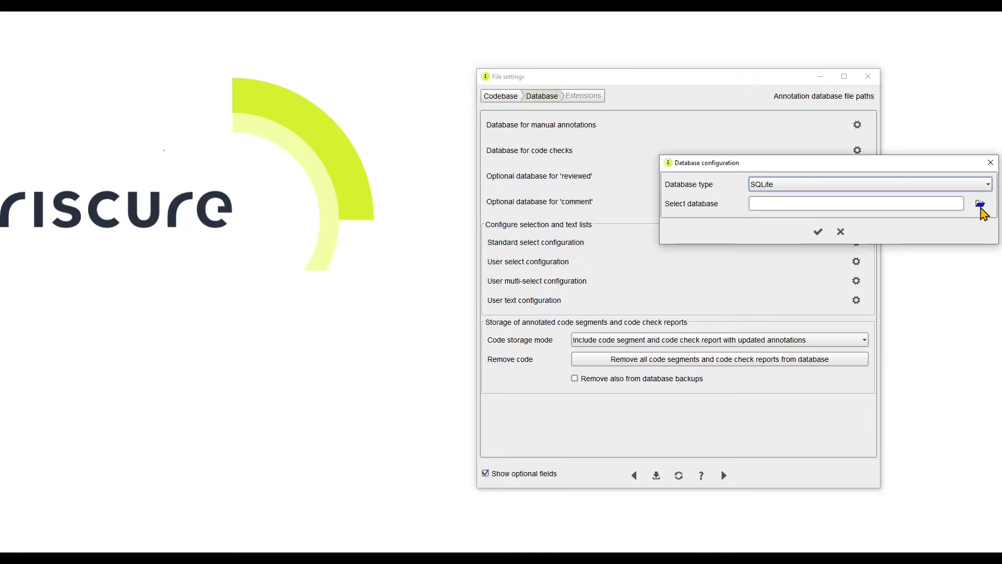
pyautogui.click(980, 204)
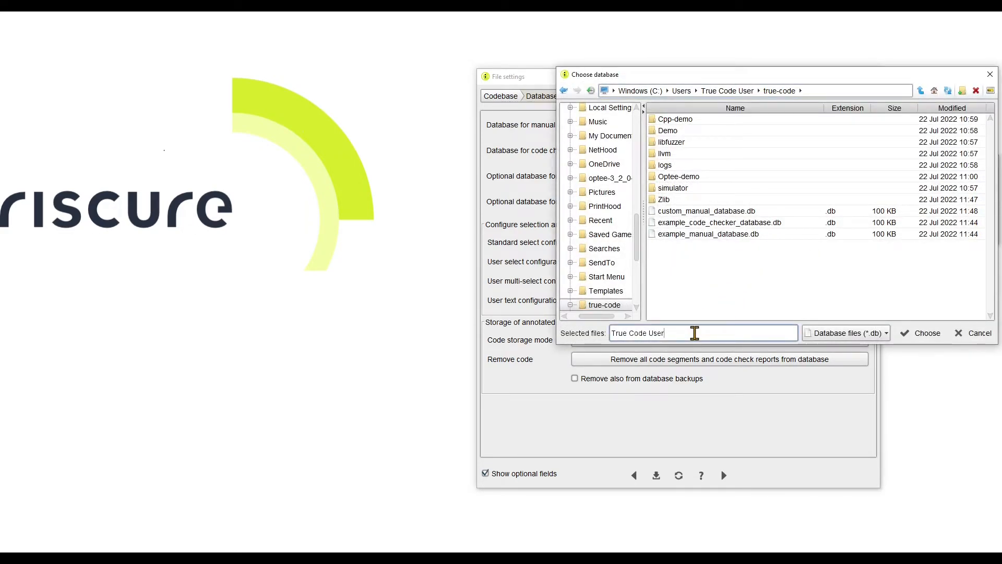
pyautogui.moveTo(693, 334); pyautogui.dragTo(556, 338)
pyautogui.write('datavb')
pyautogui.press('BackSpace')
pyautogui.press('BackSpace')
pyautogui.write('base_comments.db')
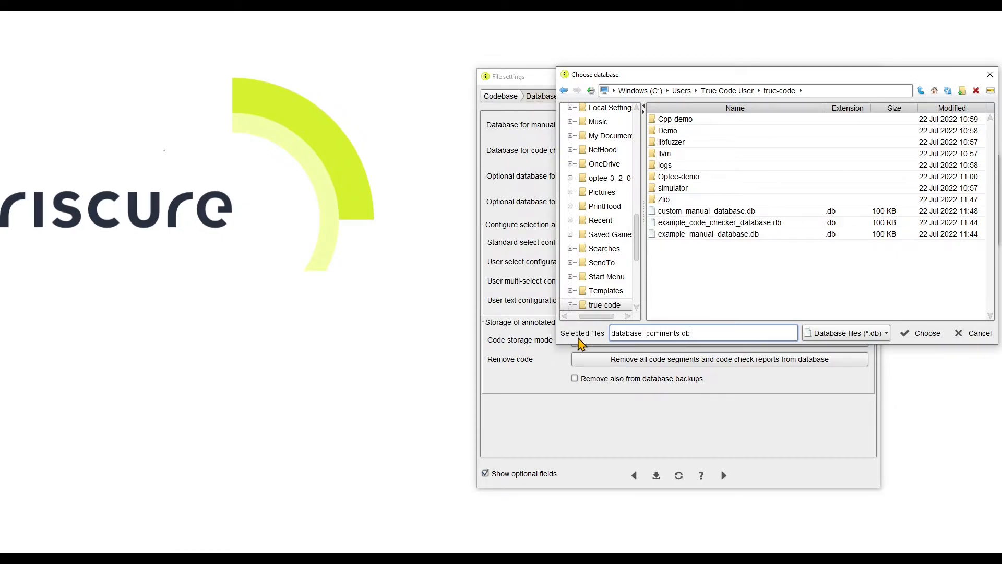
pyautogui.click(918, 333)
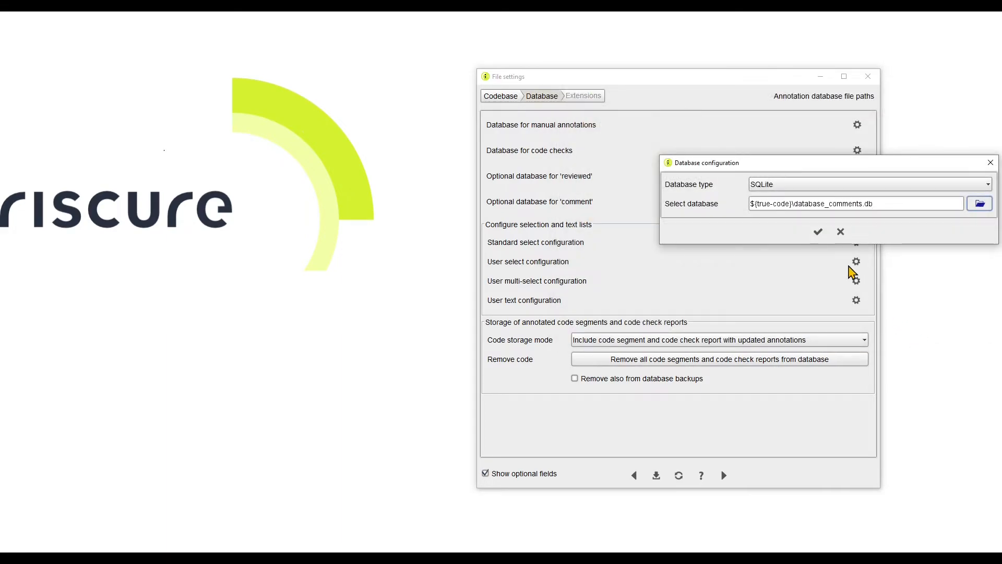
pyautogui.click(819, 232)
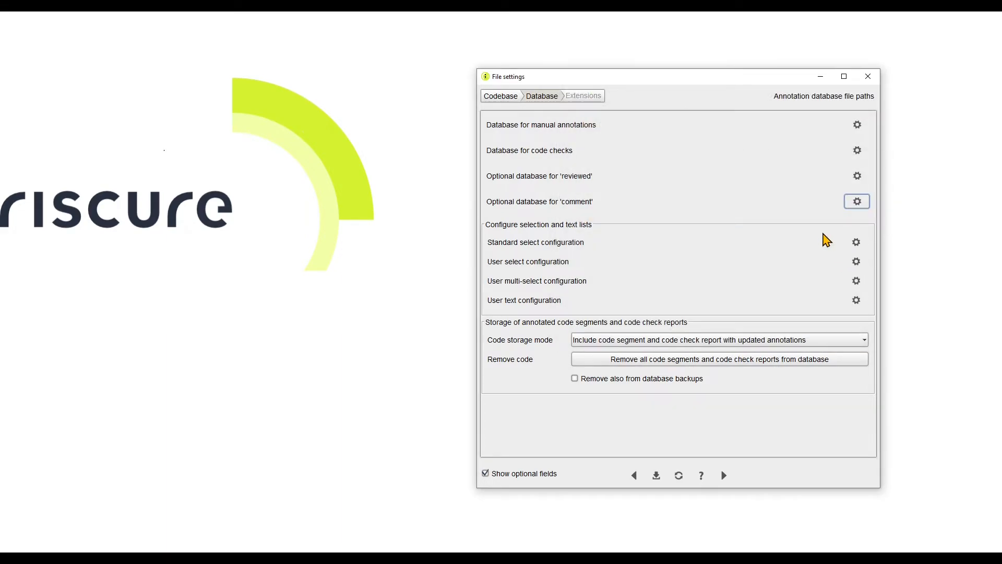
# Add a user text configuration named "New Text Field".
pyautogui.click(856, 300)
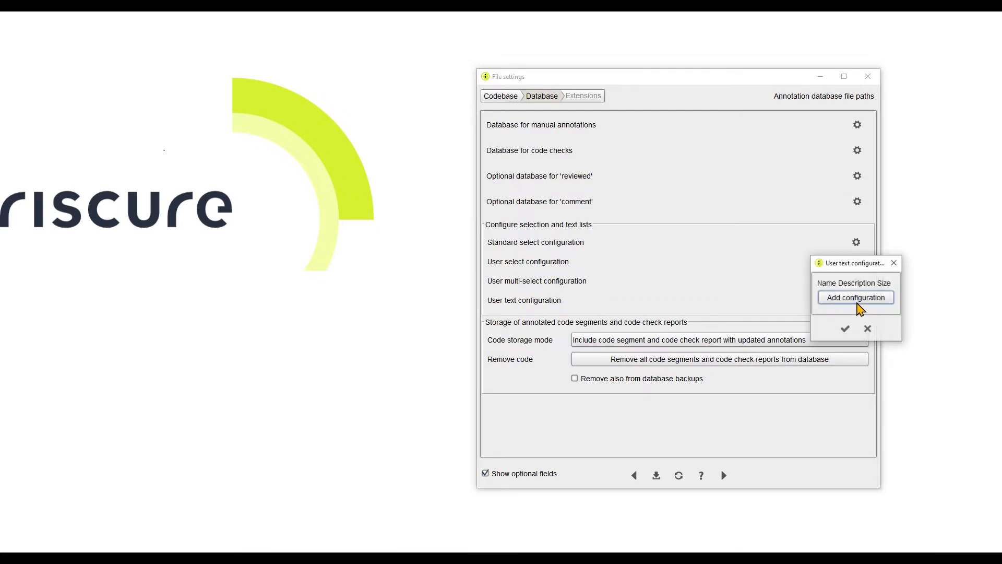
pyautogui.click(862, 297)
pyautogui.moveTo(862, 270); pyautogui.dragTo(622, 265)
pyautogui.click(592, 296)
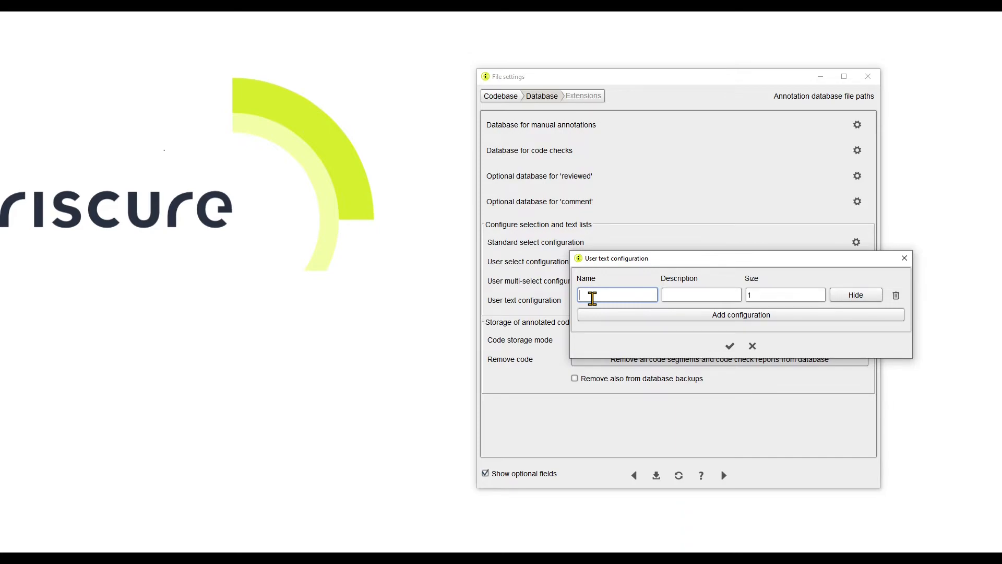
pyautogui.write('NEW Text Field')
pyautogui.press('BackSpace')
pyautogui.press('BackSpace')
pyautogui.write('Ew')
pyautogui.press('BackSpace')
pyautogui.press('BackSpace')
pyautogui.write('ew')
# Give the new text configuration the description "Text field" and size 200, and save the database settings.
pyautogui.click(679, 296)
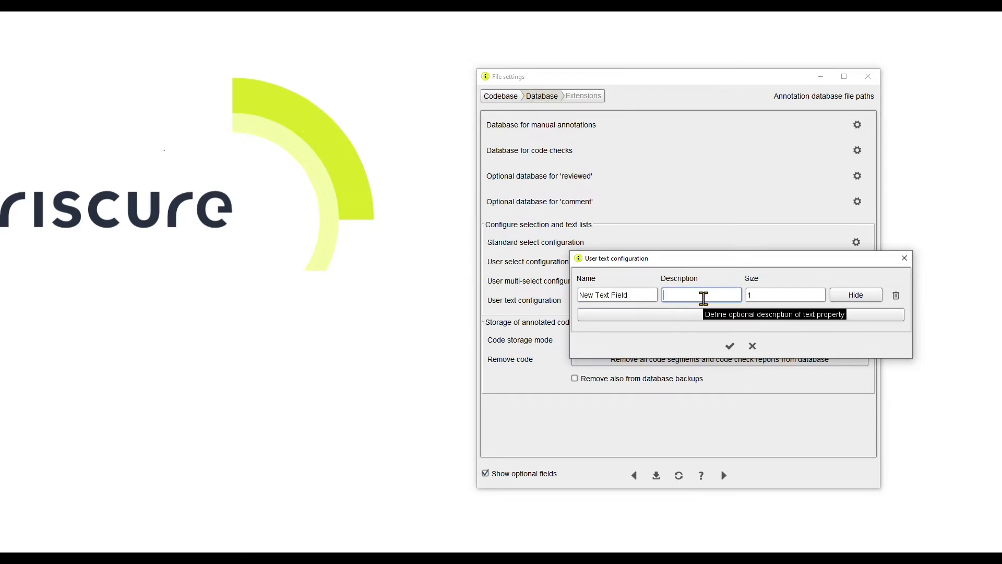
pyautogui.write('Text field')
pyautogui.click(759, 294)
pyautogui.press('BackSpace')
pyautogui.write('2')
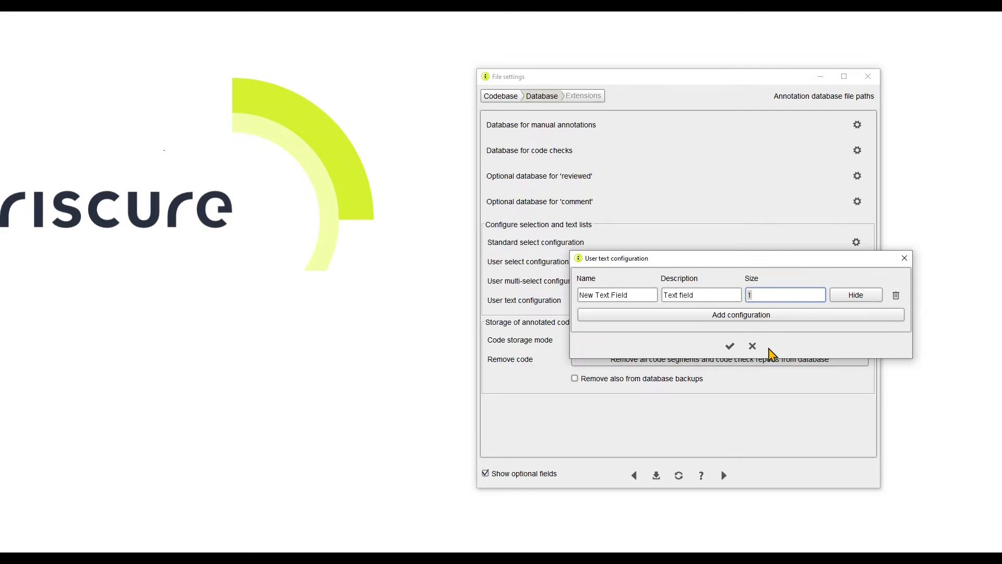
pyautogui.write('00')
pyautogui.click(730, 346)
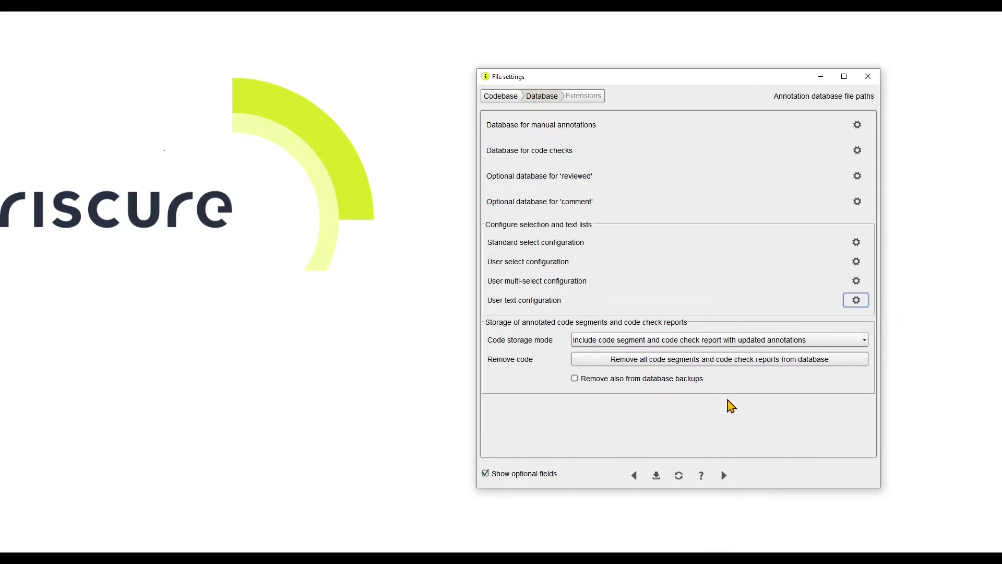
pyautogui.click(655, 477)
# Add ccc to the code base's file extensions, save with the file tree reread, and close the file settings.
pyautogui.click(724, 476)
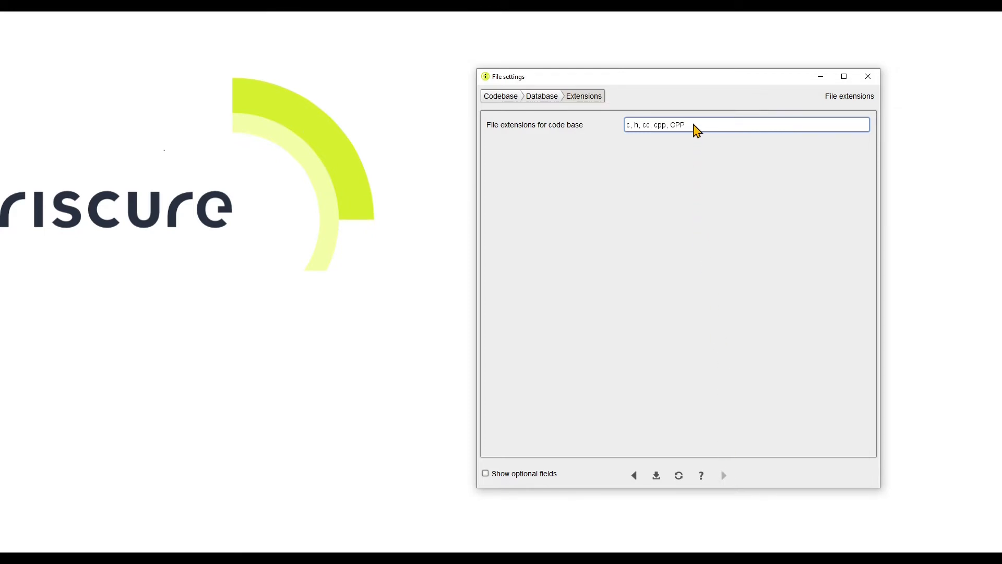
pyautogui.write(',cc')
pyautogui.press('BackSpace')
pyautogui.press('BackSpace')
pyautogui.write('cc')
pyautogui.click(657, 476)
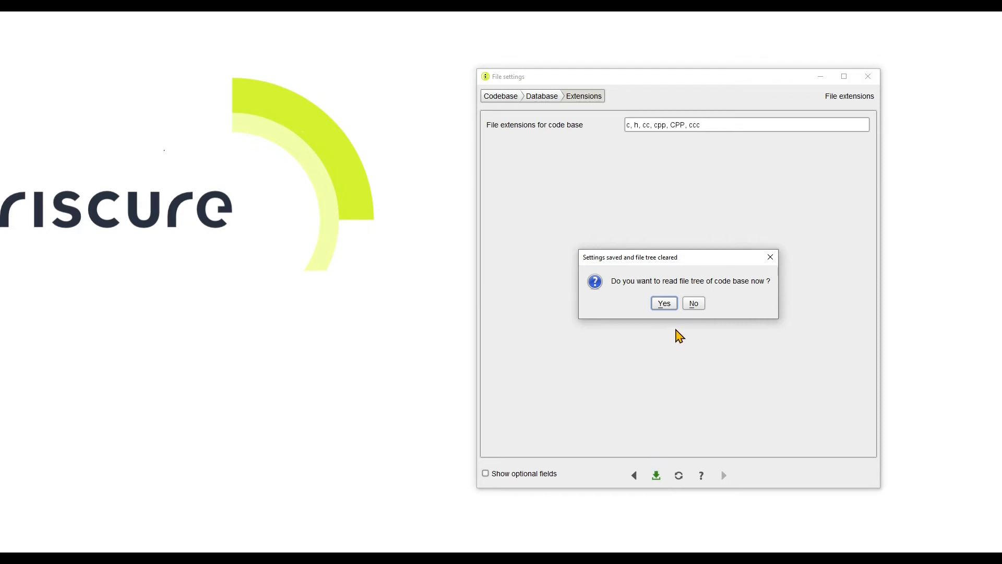
pyautogui.click(664, 303)
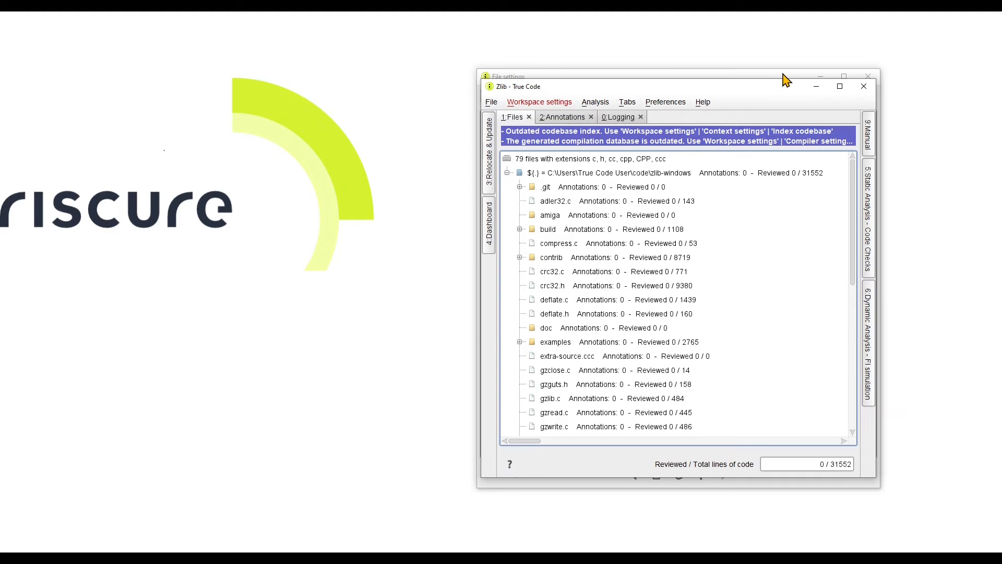
pyautogui.click(816, 87)
pyautogui.click(868, 77)
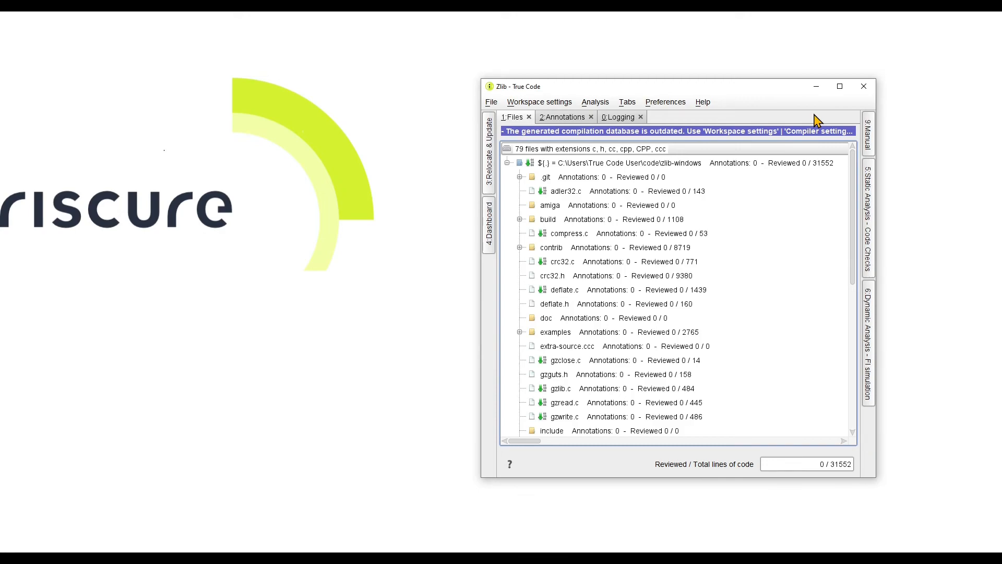
# Reload the file tree from the zlib-windows root folder.
pyautogui.rightClick(548, 166)
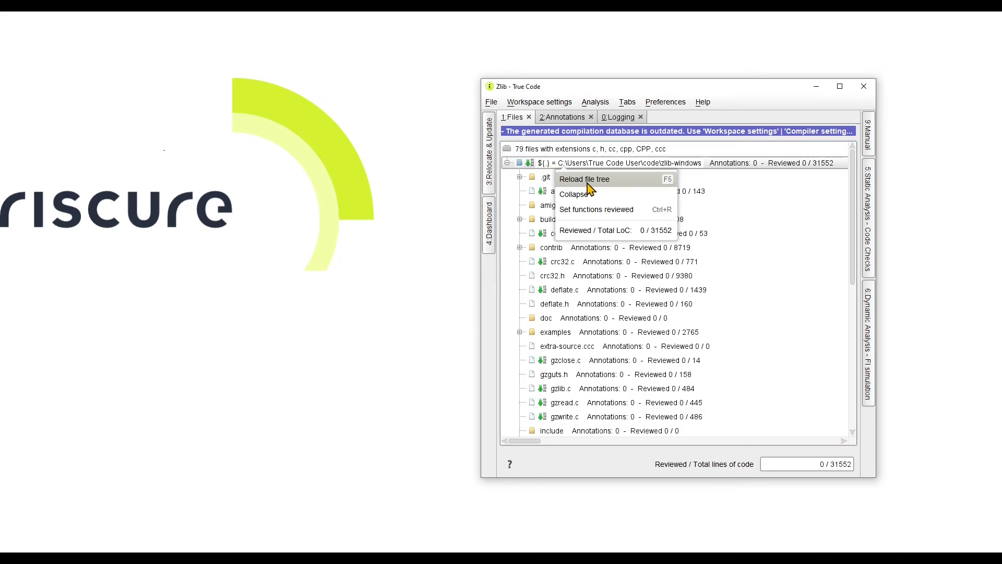
pyautogui.click(587, 180)
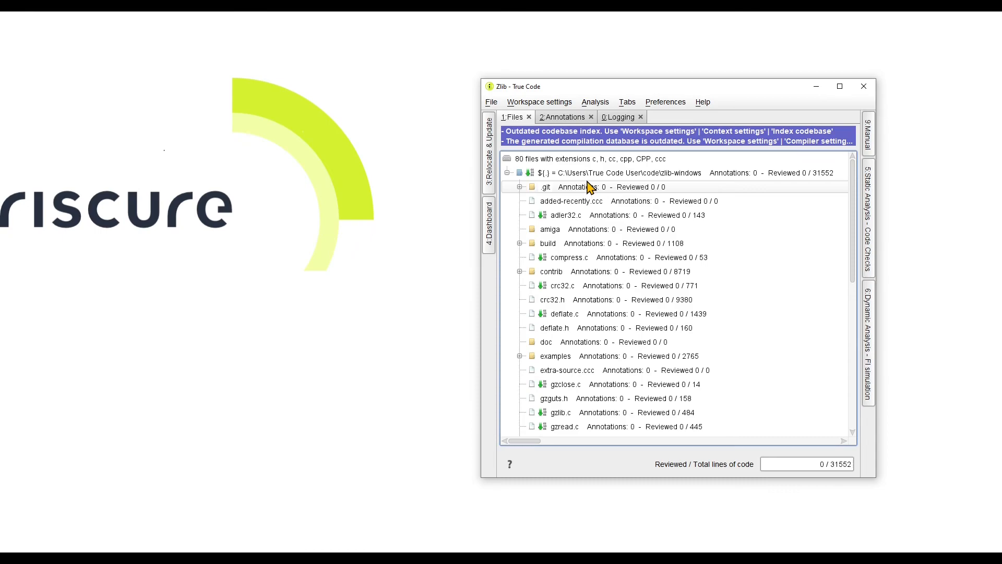